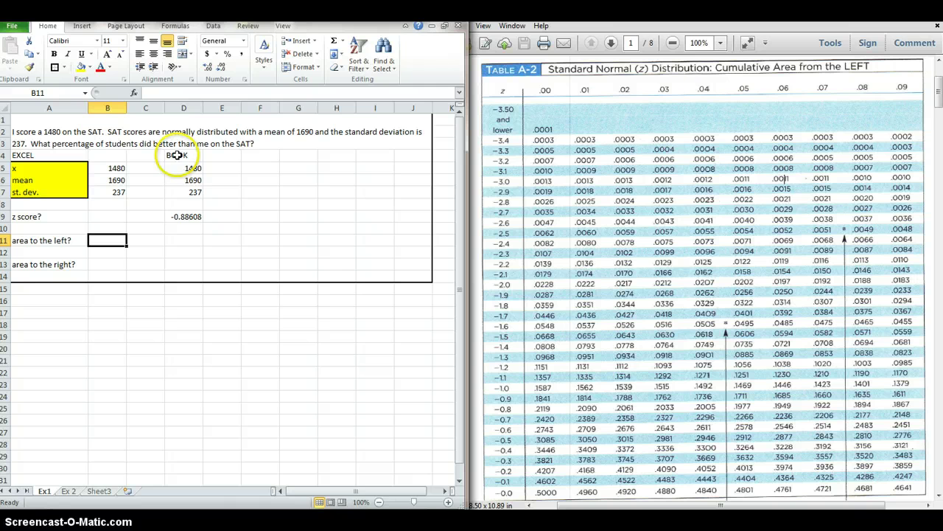
drag(180, 156, 181, 270)
click(234, 224)
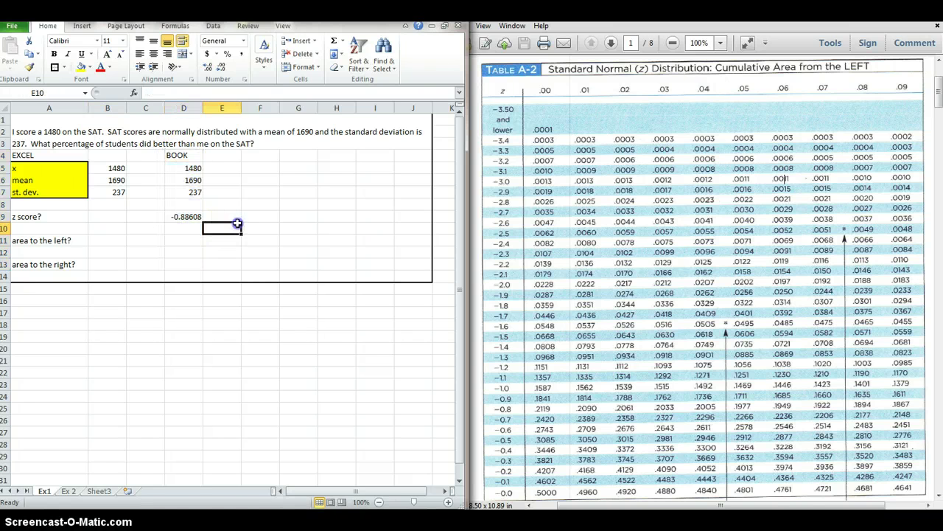
click(185, 168)
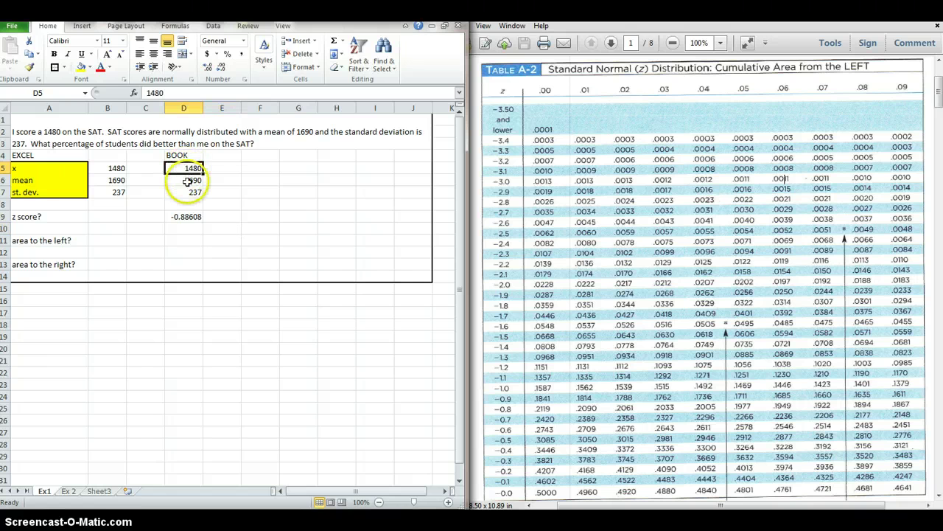
click(186, 191)
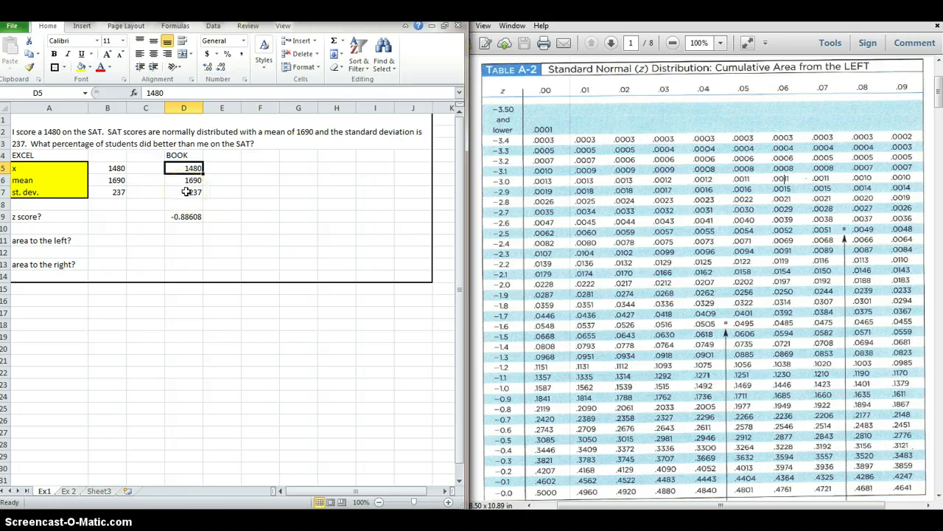
click(190, 170)
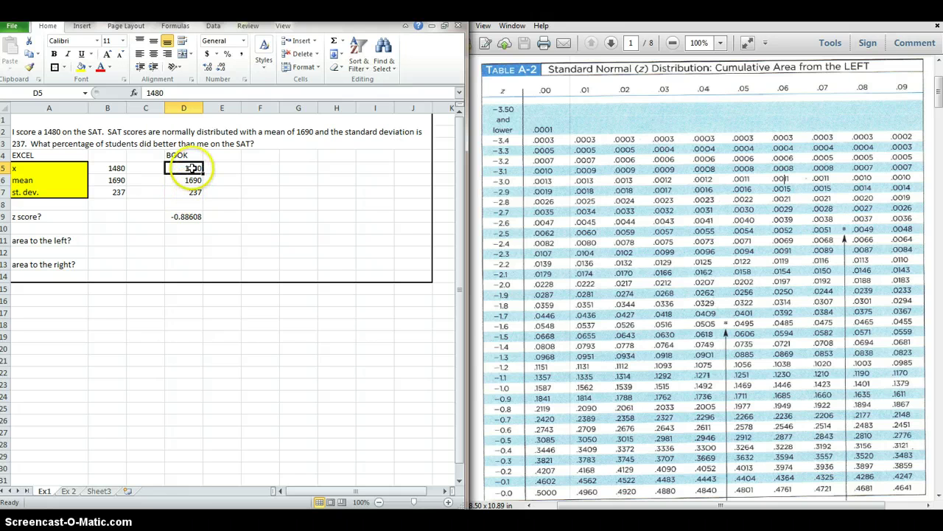
click(190, 217)
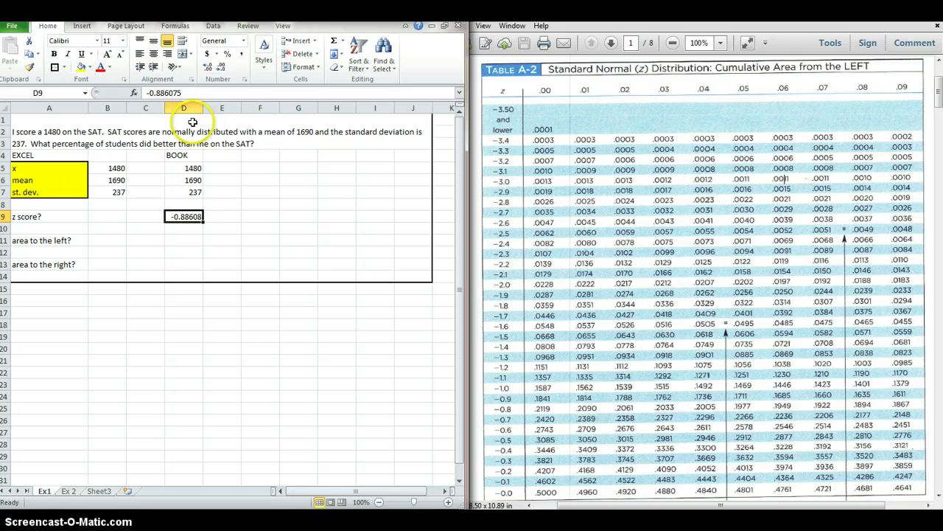
Step: Enter the z score rounded to two decimals, -0.89, in cell E9
click(227, 216)
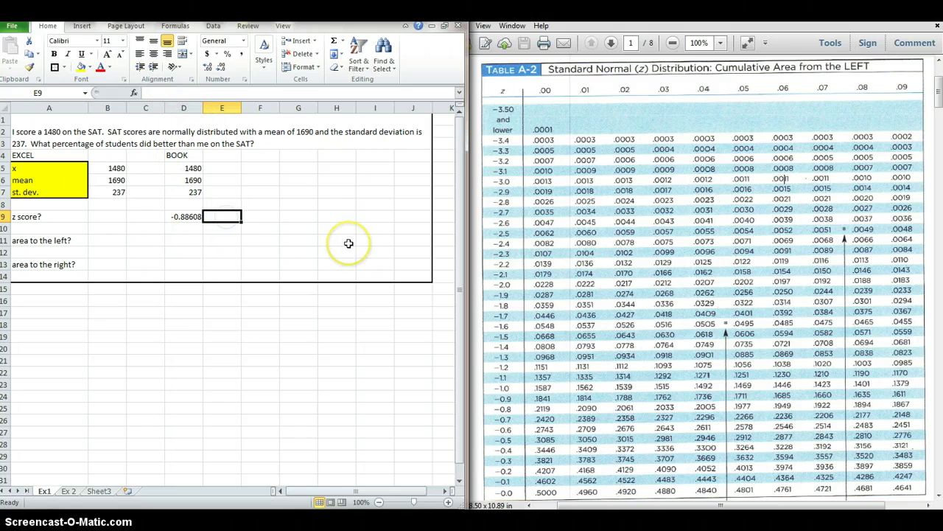
text(-)
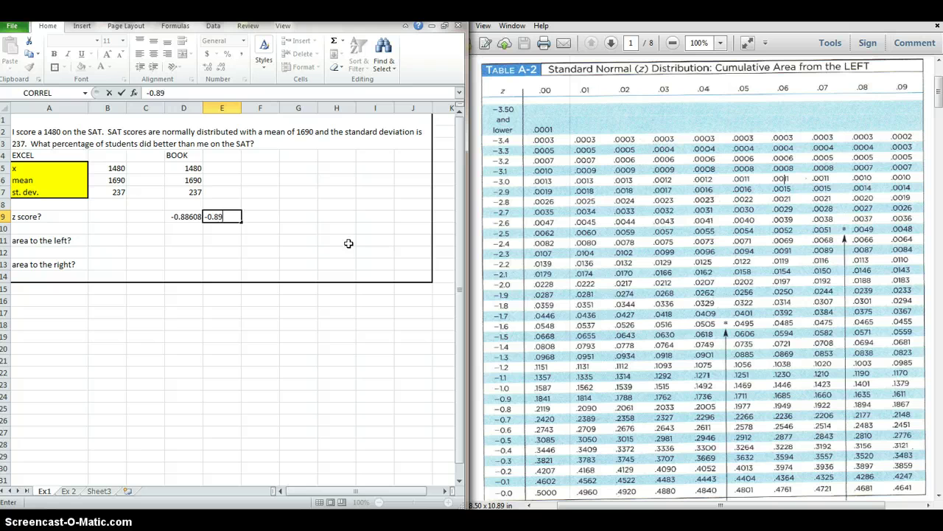
text(0.89)
key(Return)
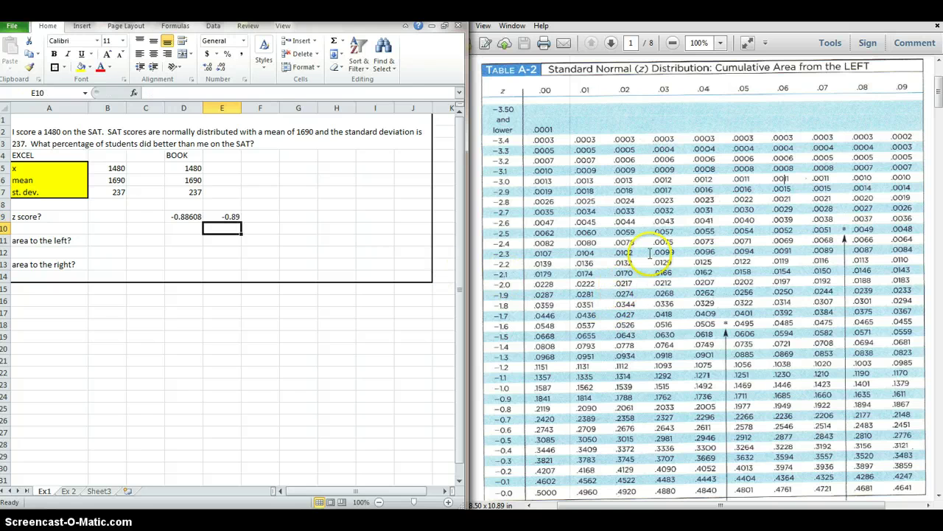
Step: Look up the area for z = -0.89 in the negative z table and enter 0.1867 as the area to the left in D11
click(694, 248)
scroll(694, 247, up, 2)
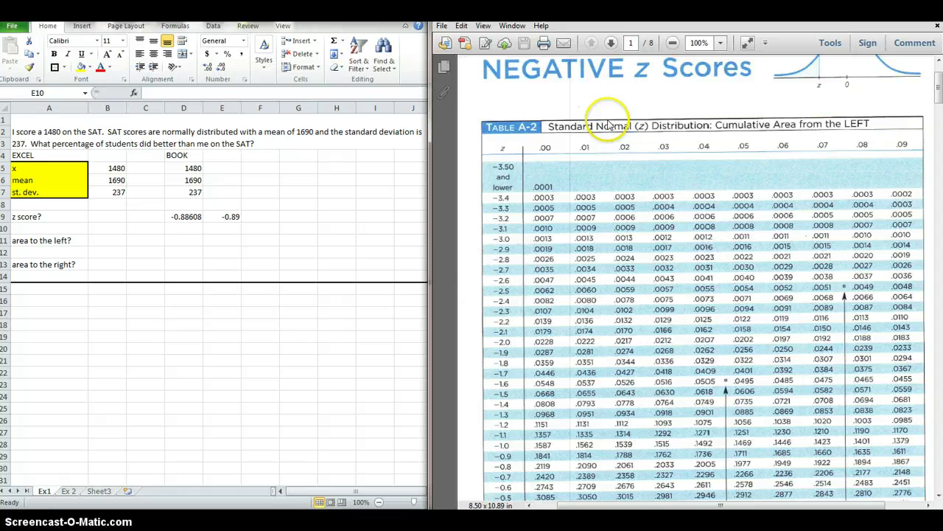
scroll(704, 221, down, 4)
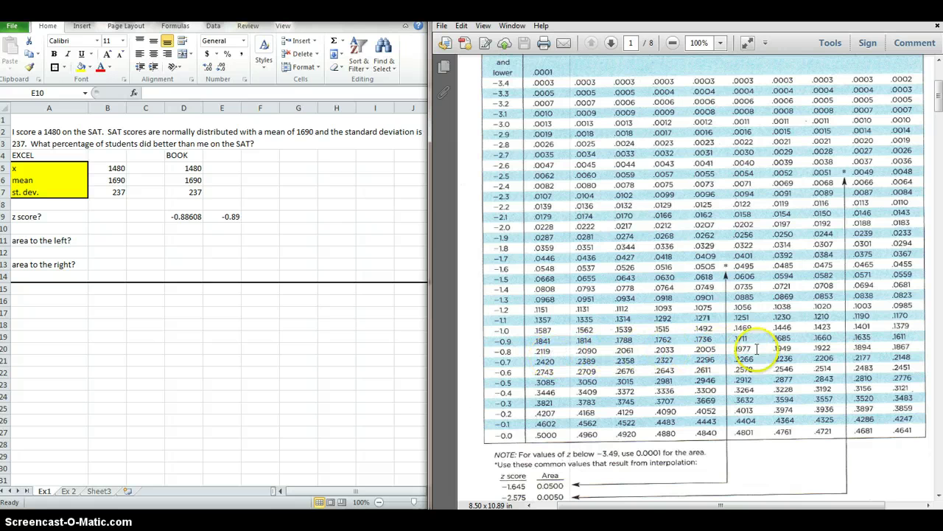
click(898, 346)
drag(909, 347, 911, 347)
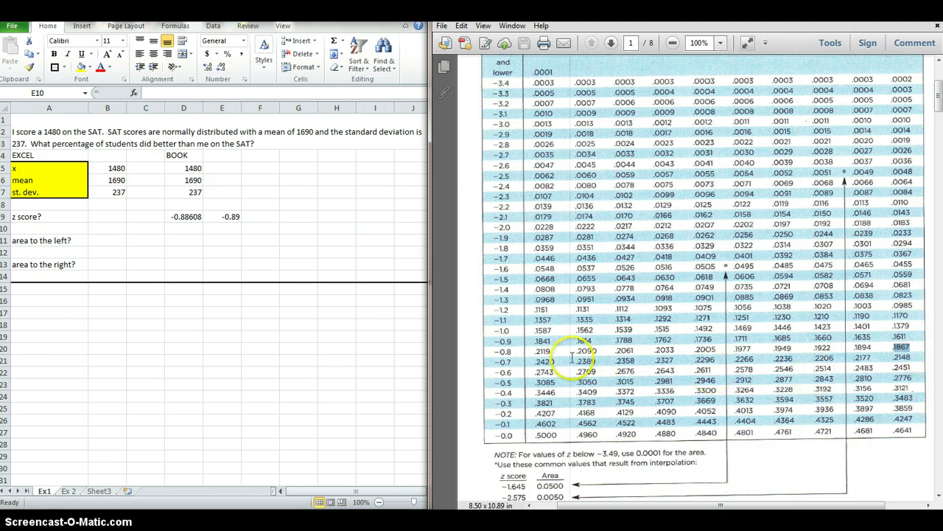
click(186, 242)
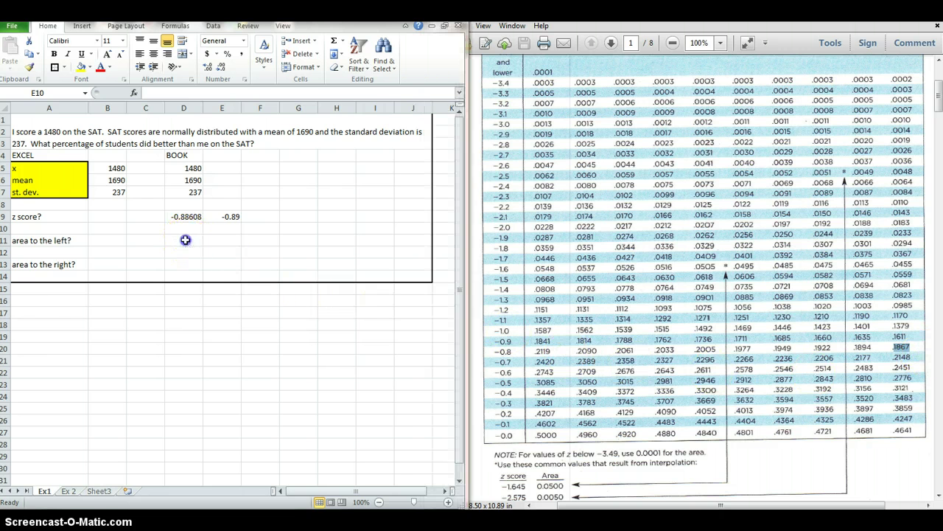
click(185, 240)
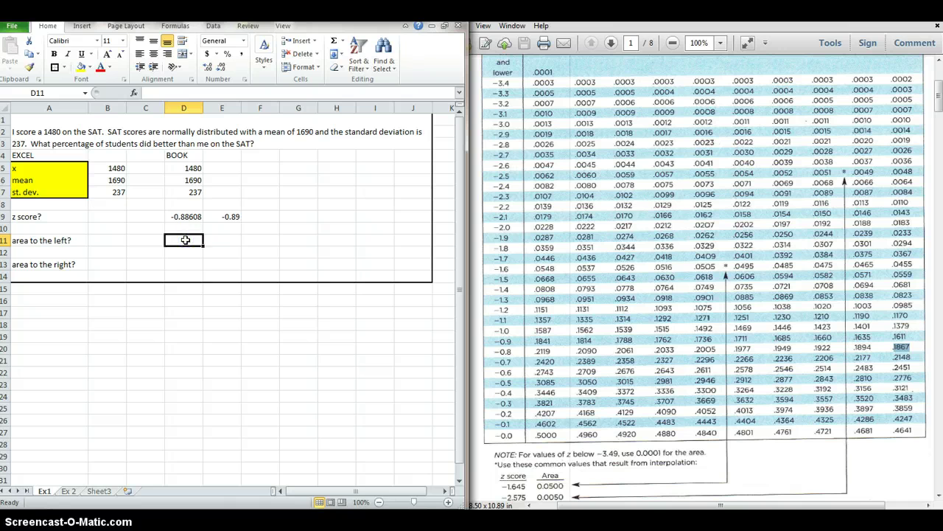
text(0.1867)
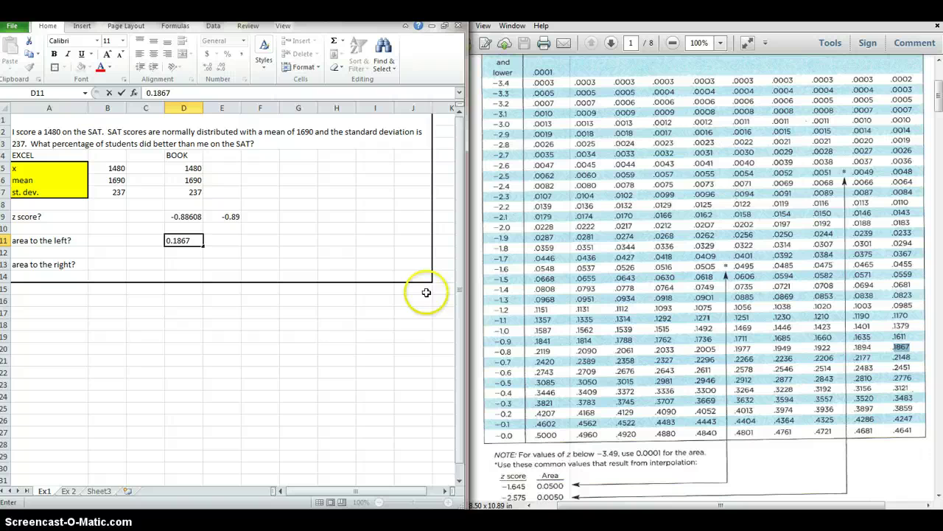
Step: Calculate the BOOK area to the right in D13 with the formula =1-D11
click(711, 243)
scroll(768, 258, up, 2)
scroll(769, 258, up, 2)
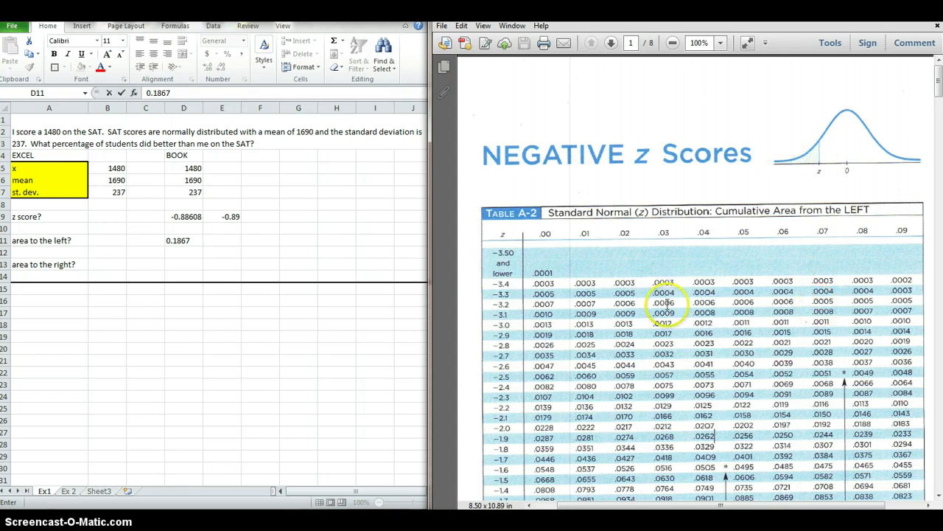
click(180, 265)
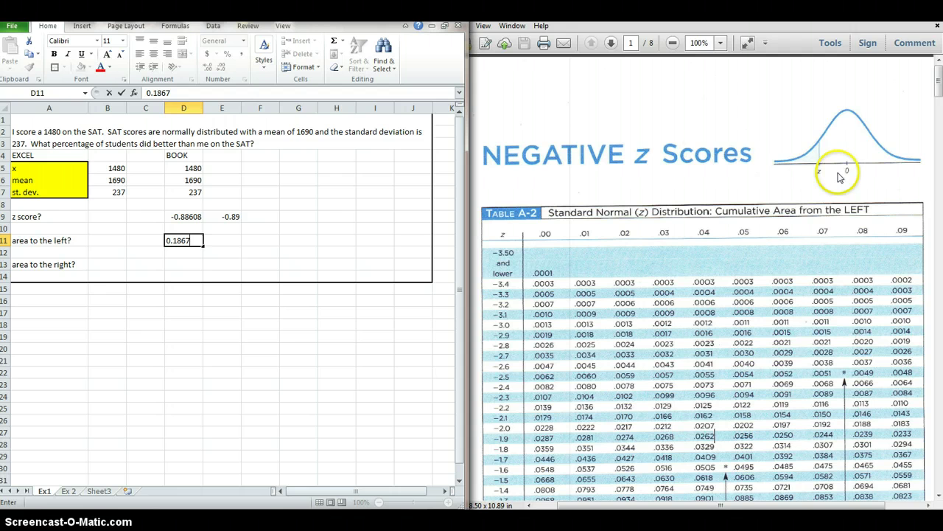
click(178, 263)
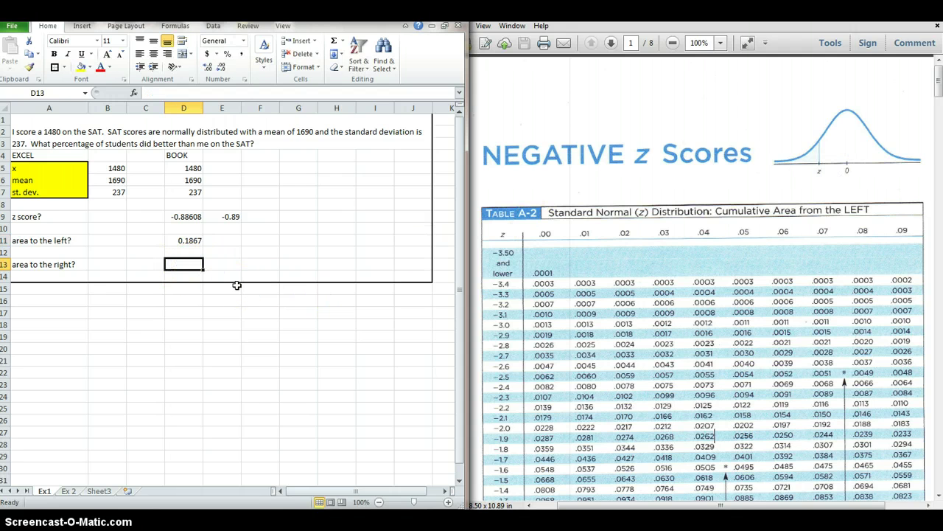
text(=)
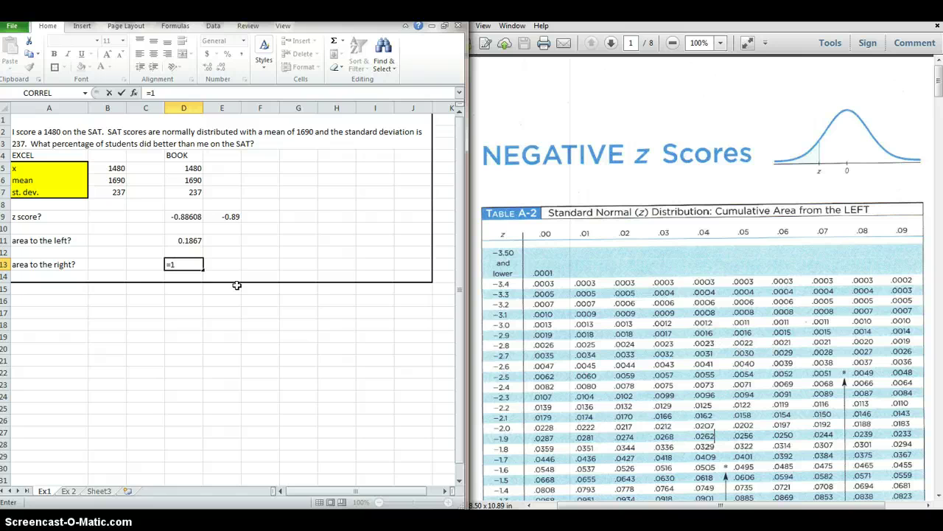
text(1-)
click(190, 241)
key(Return)
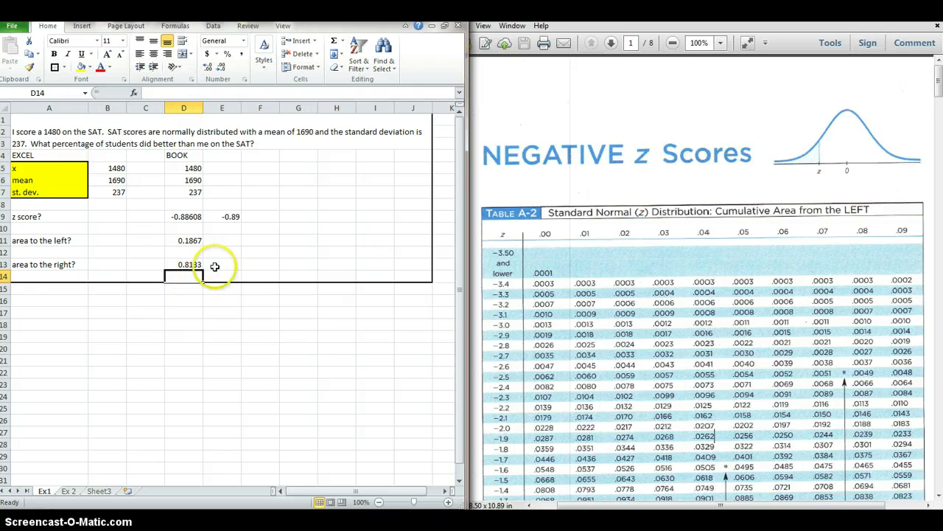
Step: Fill the area-to-the-right result in D13 with yellow and the z score cells A9:C9 with red
click(189, 264)
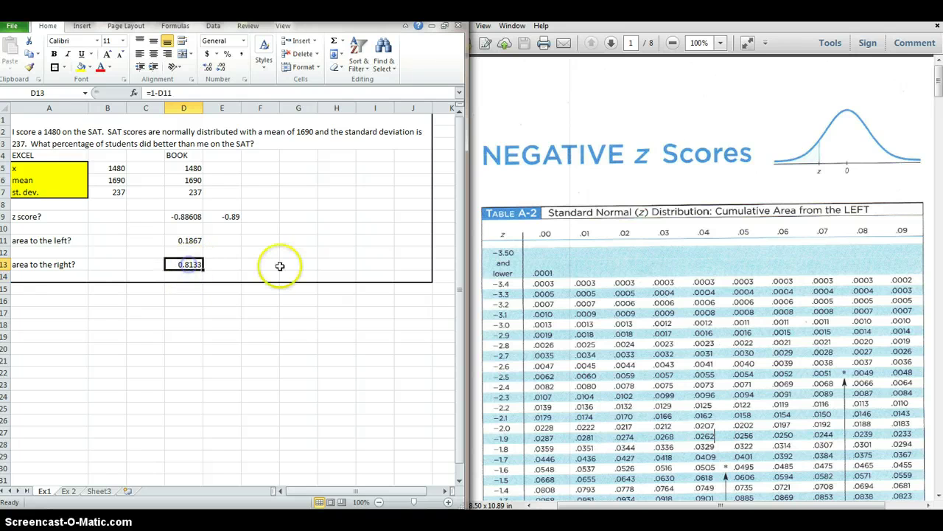
click(80, 67)
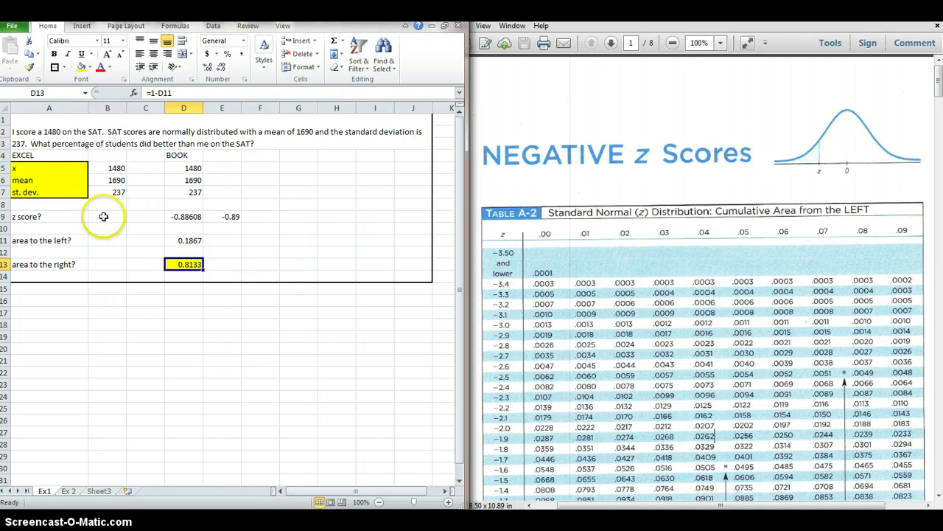
drag(22, 216, 128, 213)
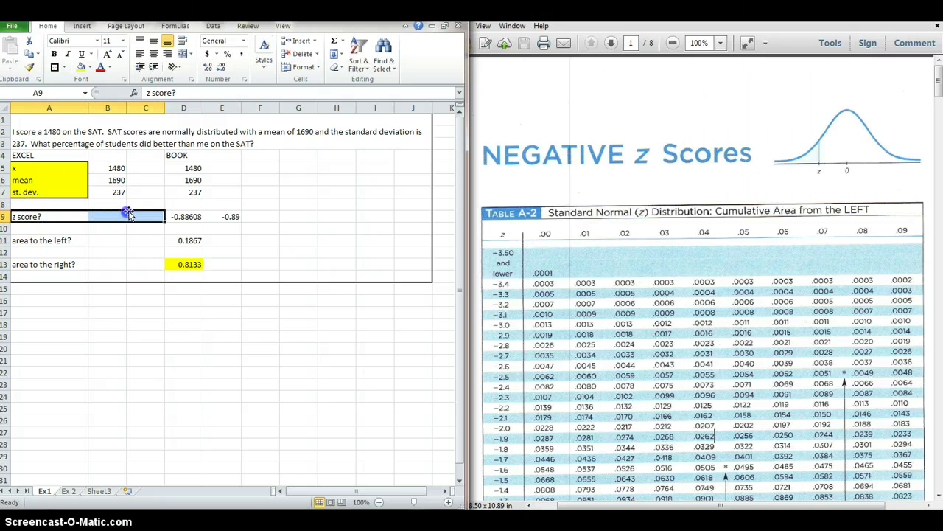
click(90, 68)
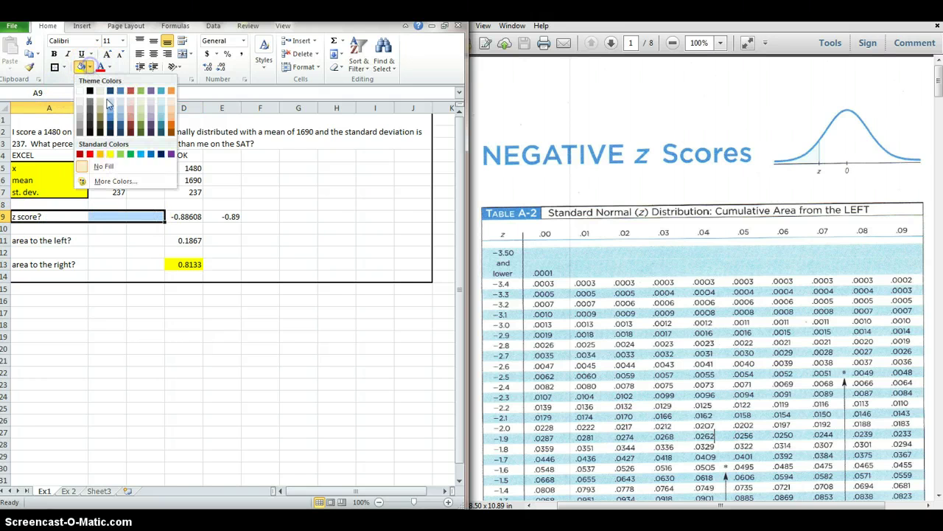
click(89, 153)
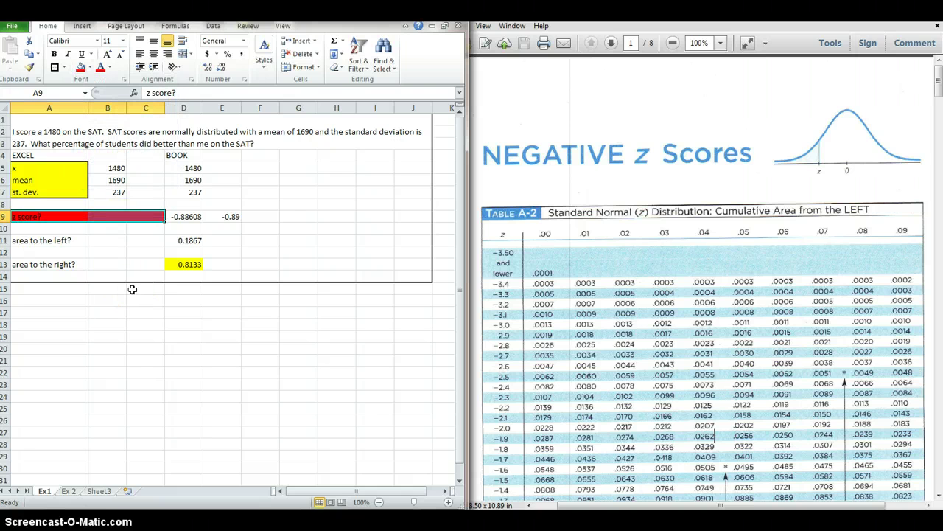
Step: Begin a NORM.DIST formula in B11 for the EXCEL area to the left
click(113, 240)
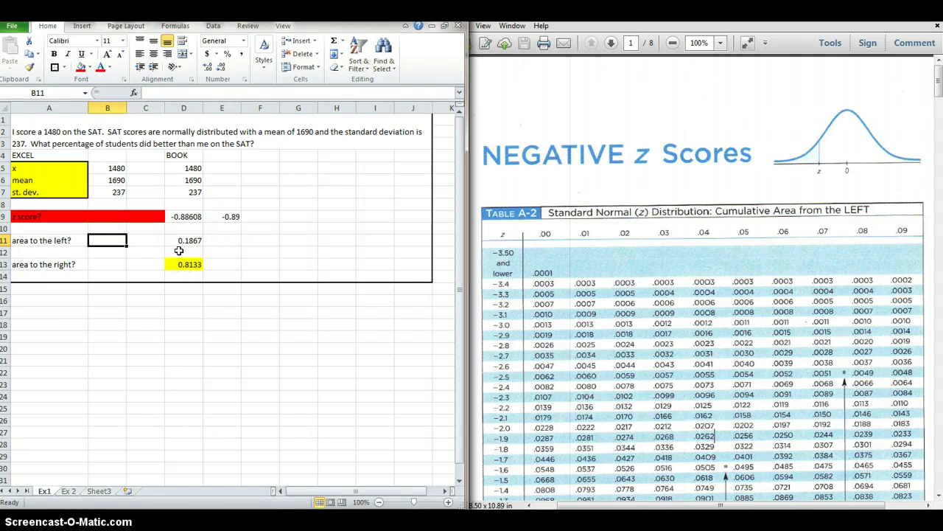
text(=)
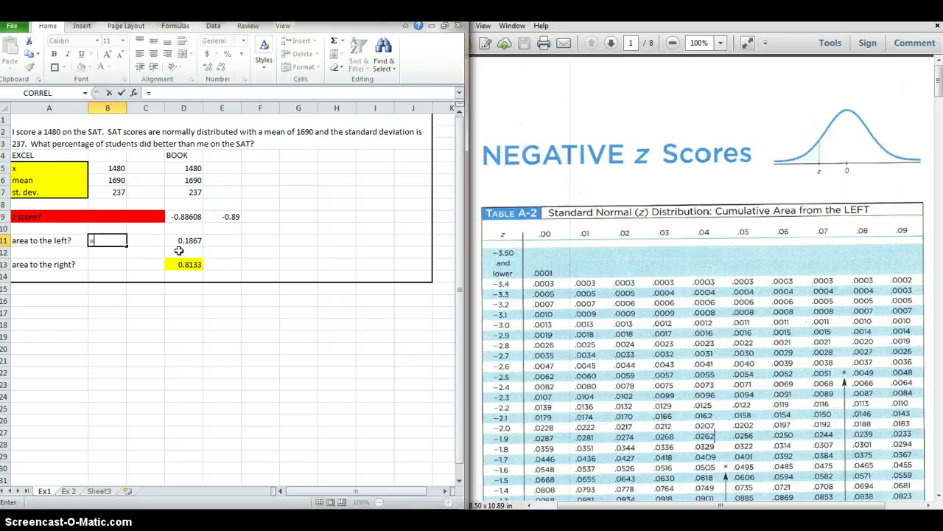
text(nor)
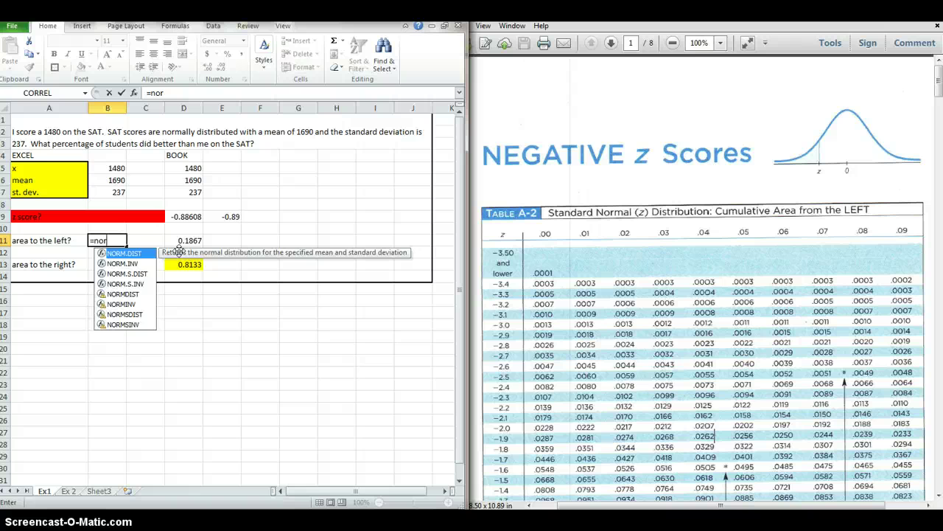
text(m.d)
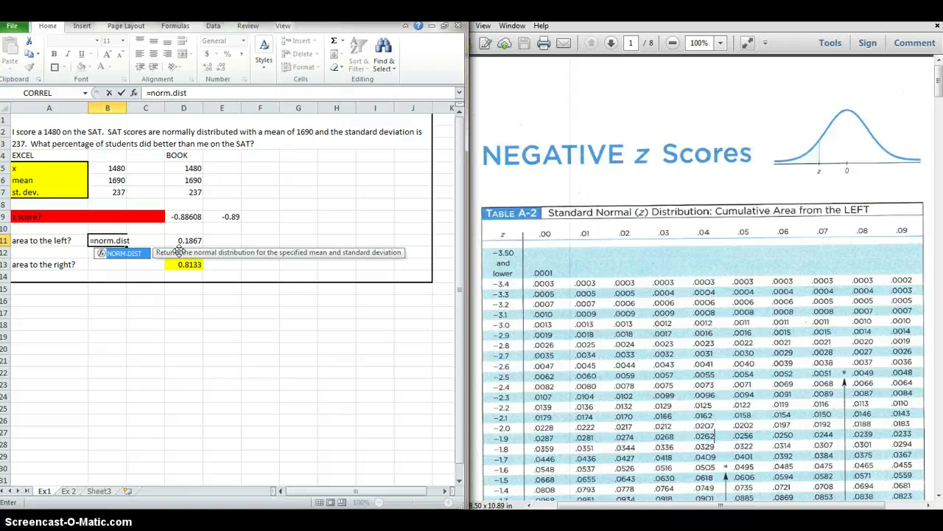
text(ist()
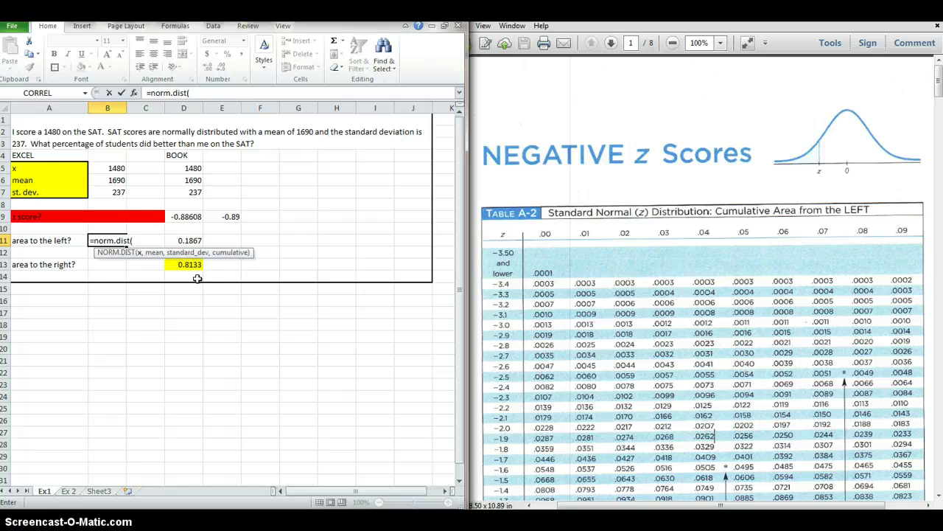
click(118, 170)
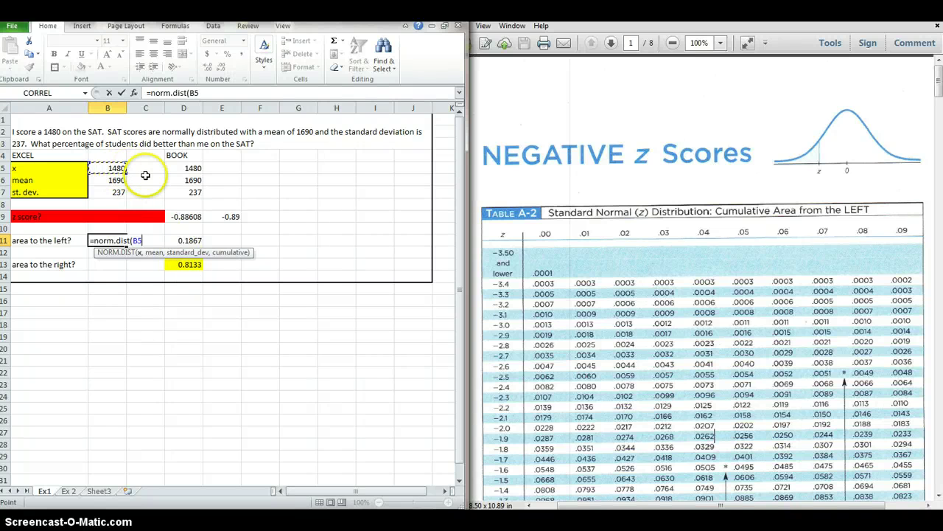
key(BackSpace)
key(BackSpace)
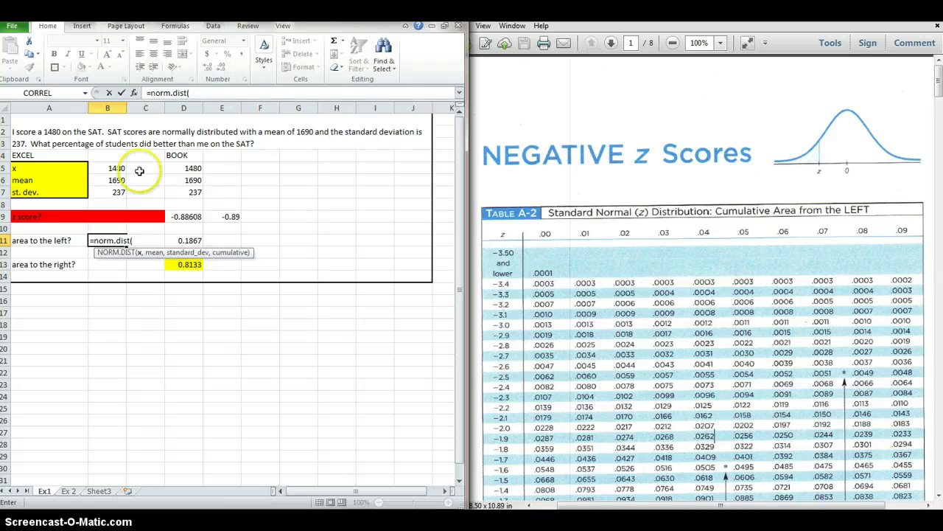
Step: Complete the area-to-the-left formula in B11 as =NORM.DIST(B5,B6,B7,TRUE), using the x, mean and standard deviation cells
click(117, 168)
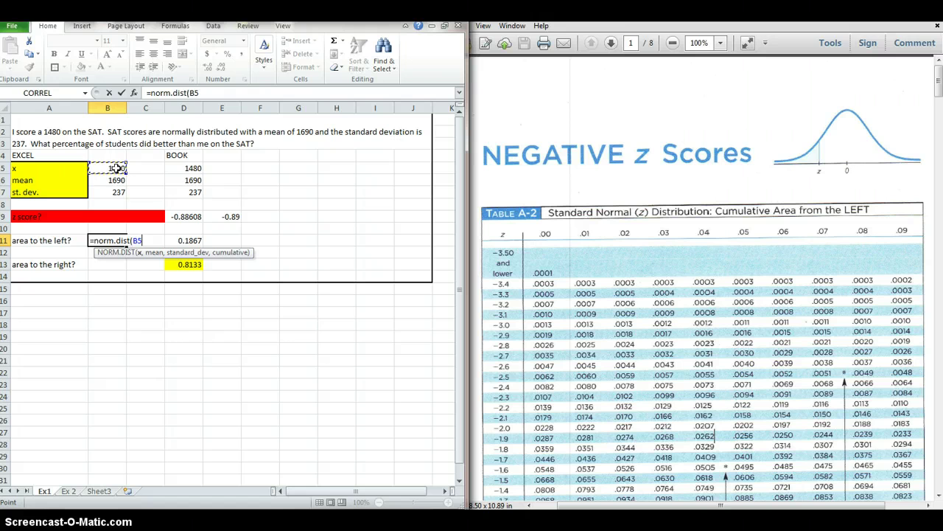
text(,)
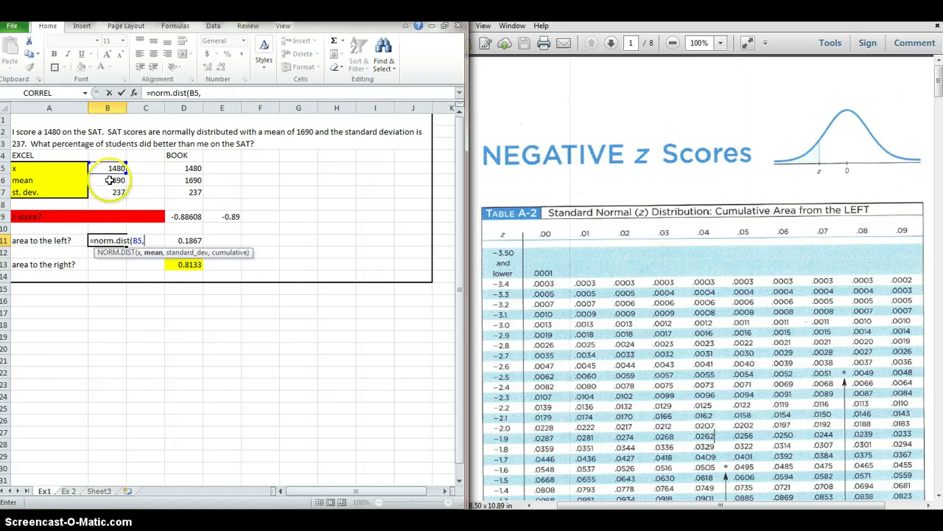
click(111, 180)
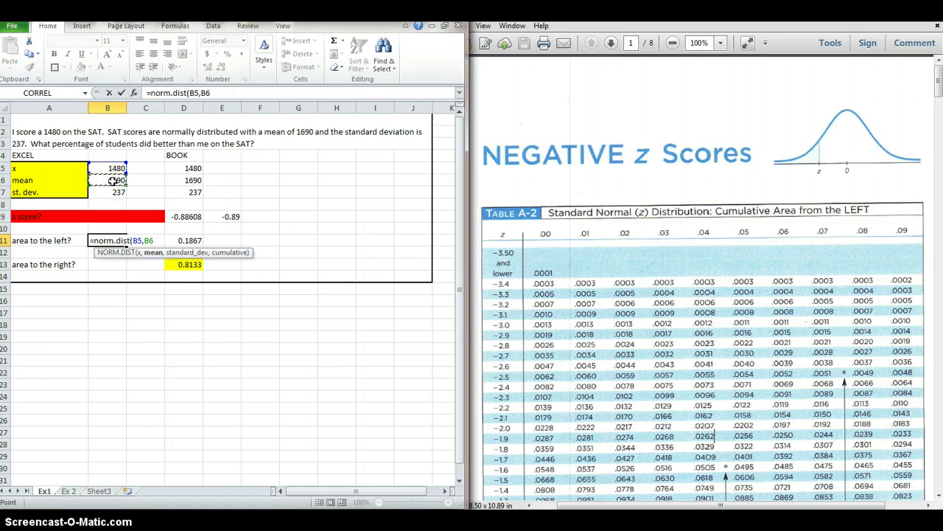
text(,)
click(116, 193)
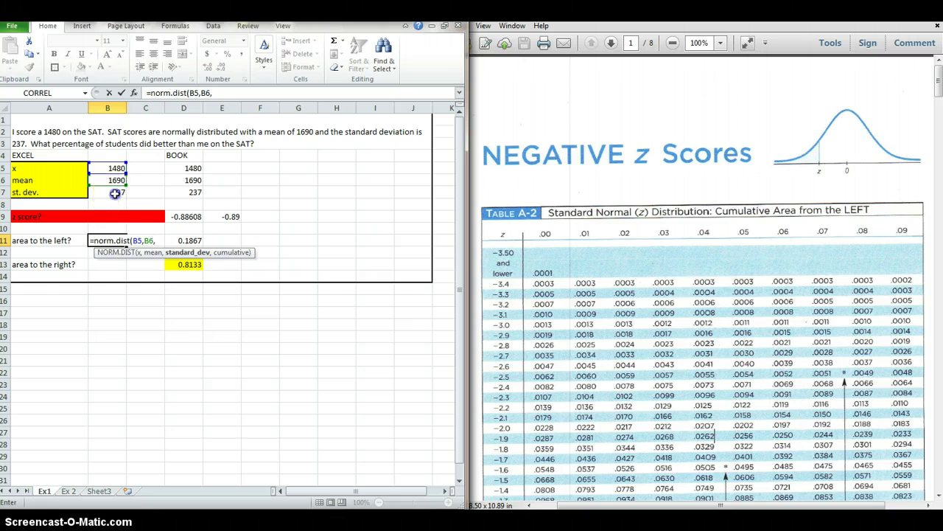
text(,TRUE)
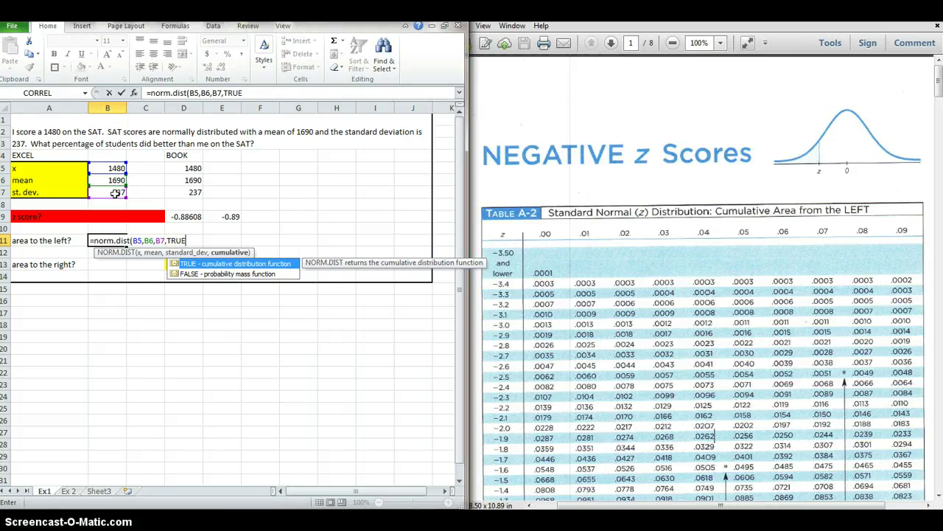
text())
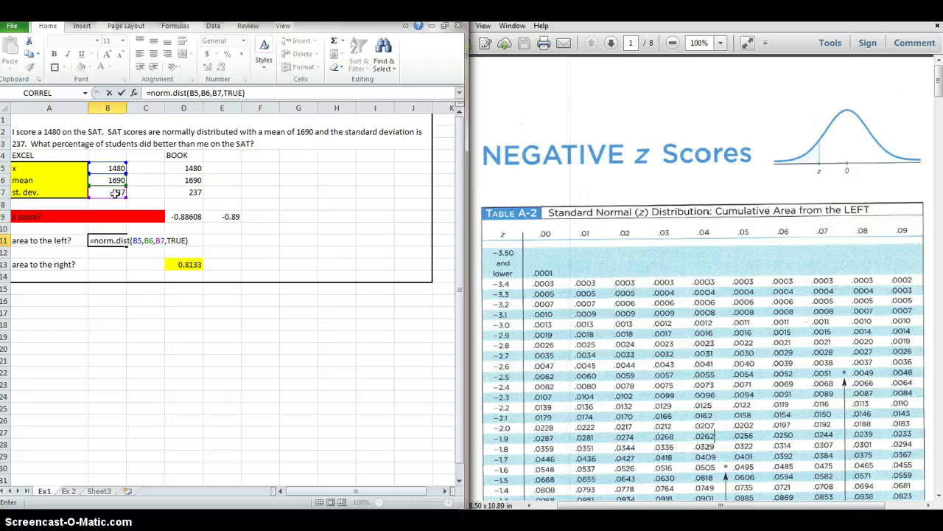
key(Return)
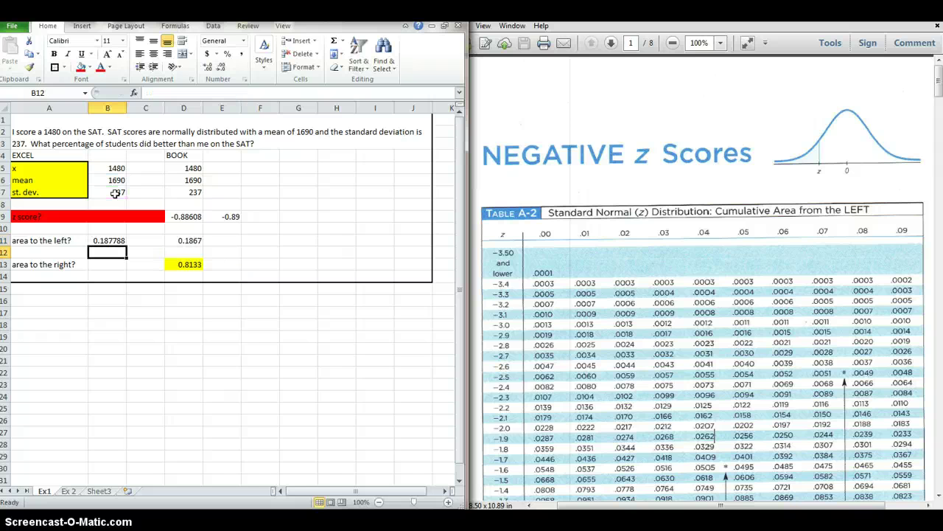
Step: Compare the EXCEL area to the left in B11 with the BOOK table value in D11
click(191, 241)
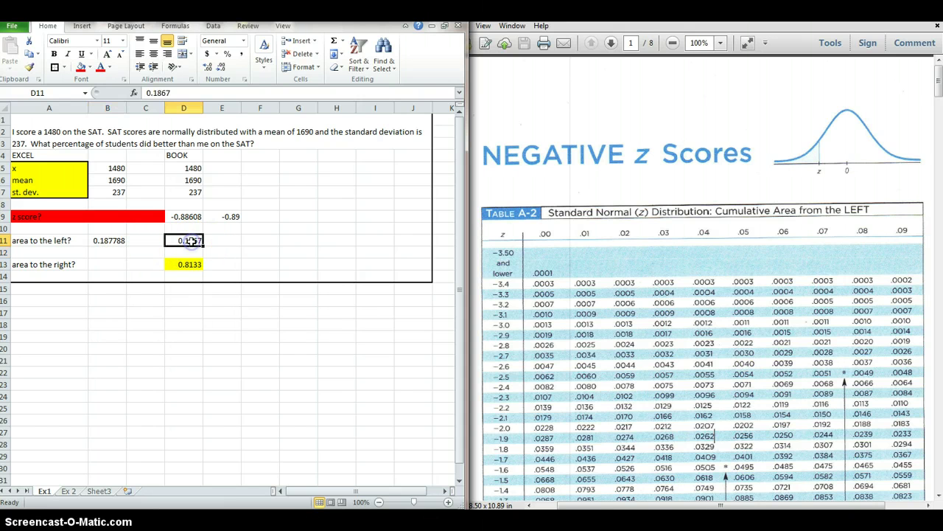
click(578, 317)
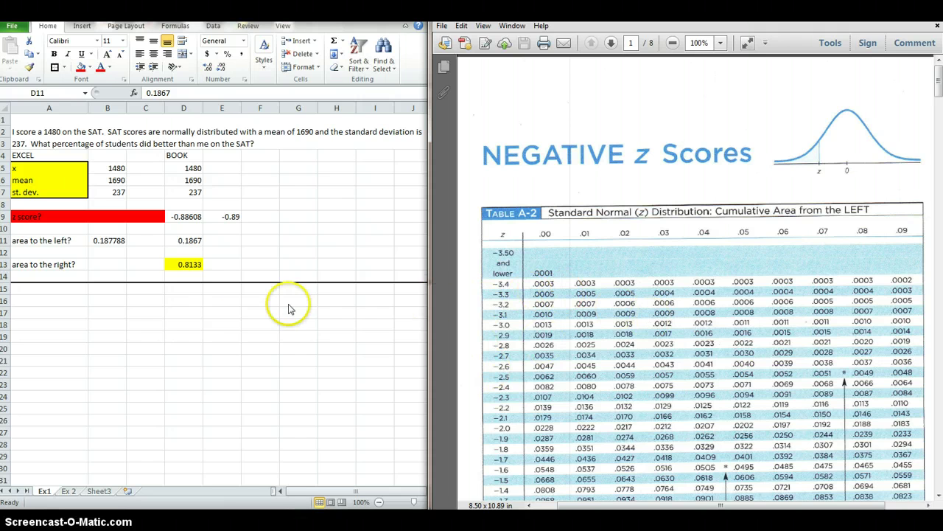
click(109, 240)
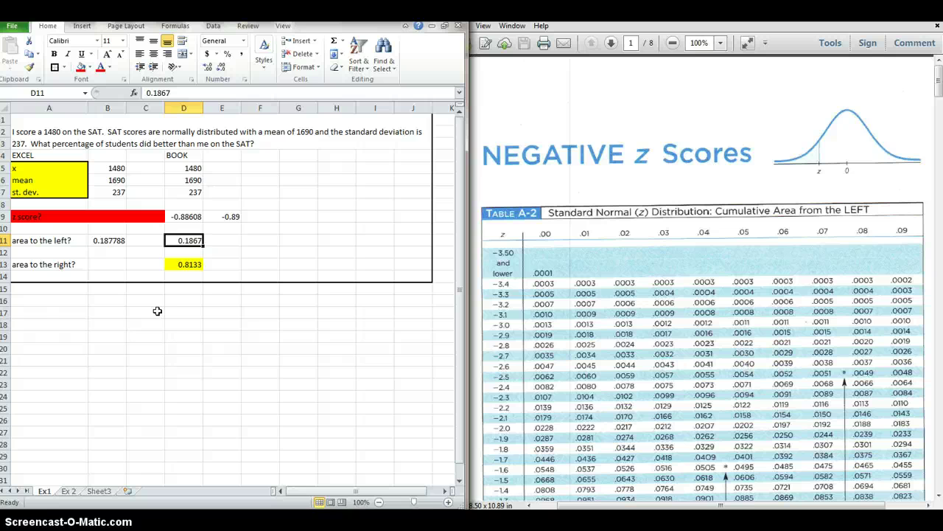
click(100, 241)
key(ctrl+c)
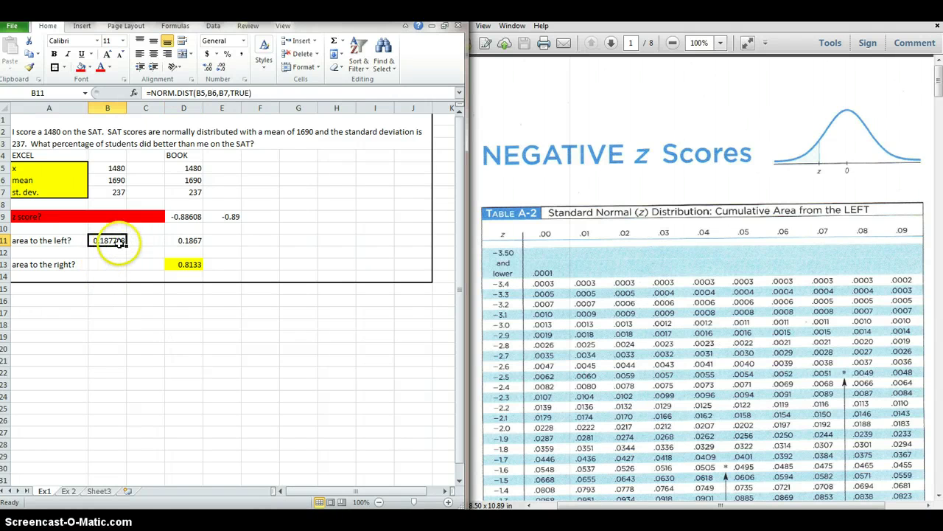
click(186, 240)
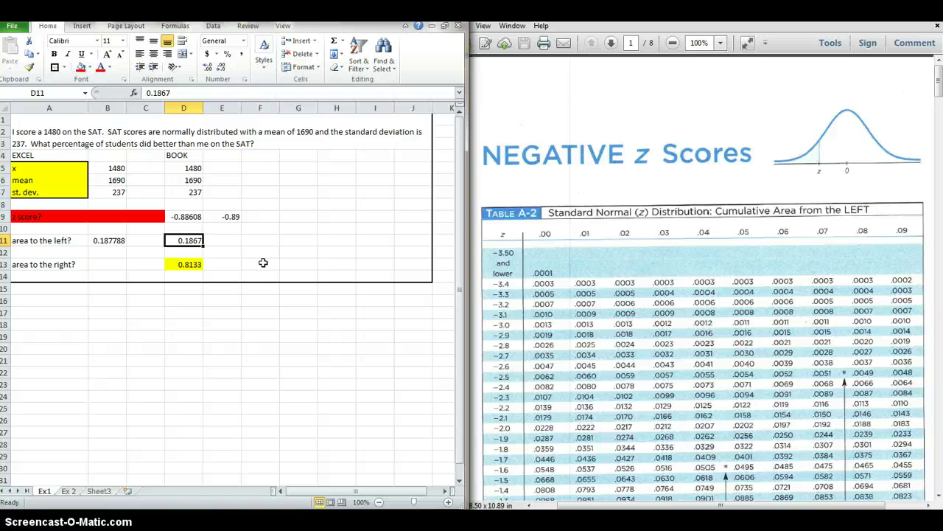
click(107, 240)
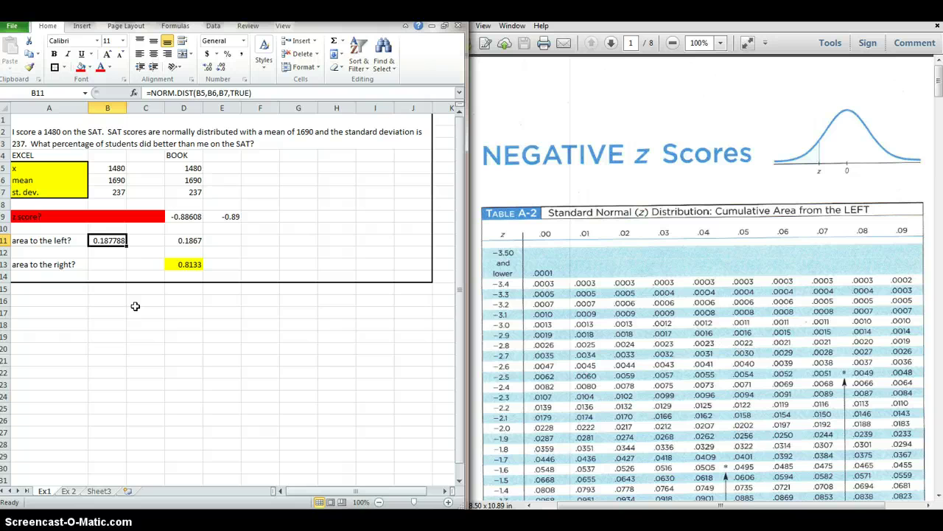
Step: Calculate the EXCEL area to the right in B13 with the formula =1-B11 and fill the cell with yellow
click(94, 264)
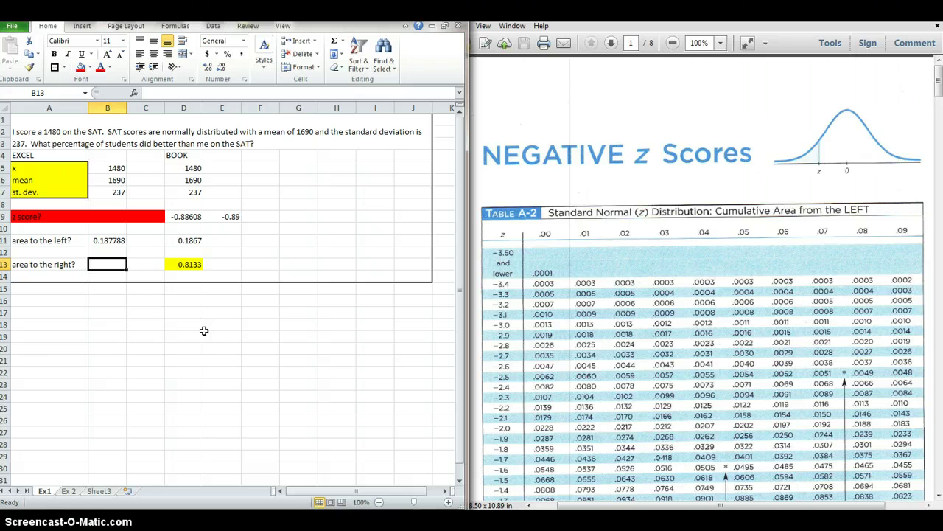
text(=1-)
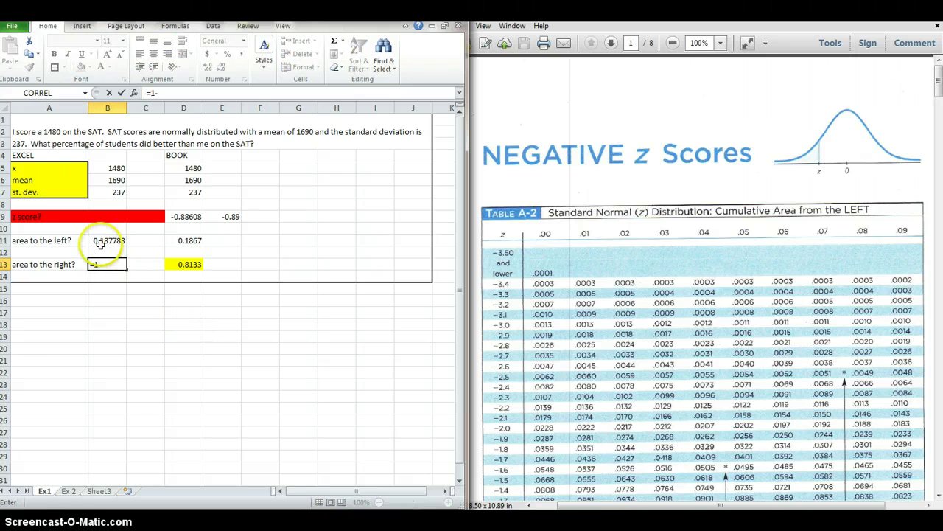
click(101, 240)
key(Return)
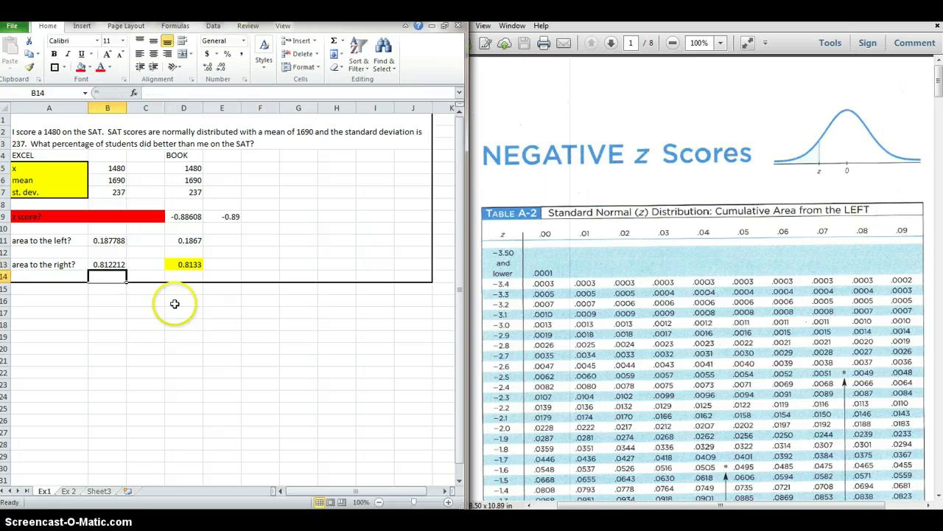
click(103, 264)
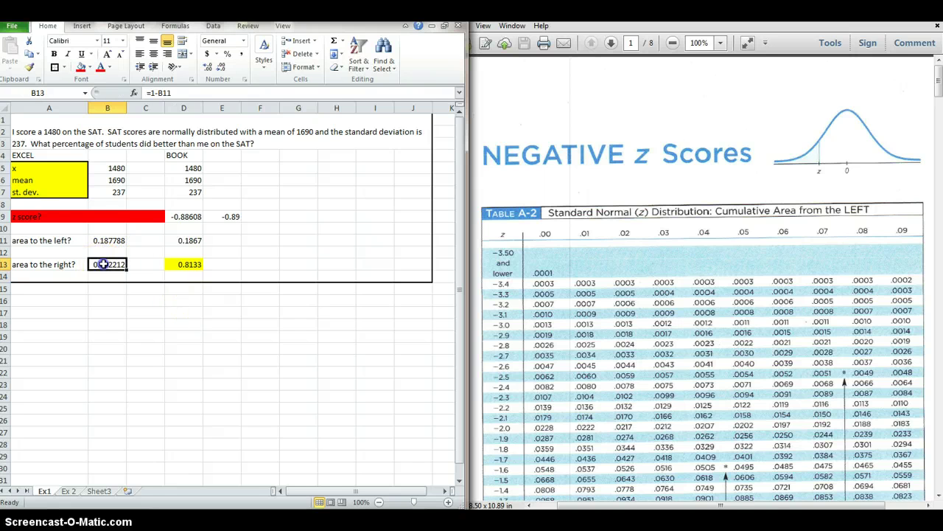
click(89, 67)
click(110, 155)
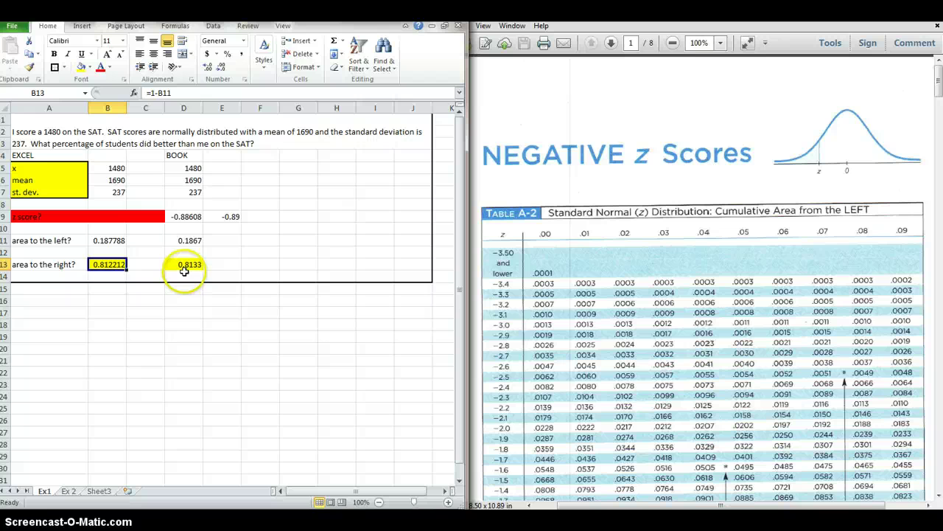
Step: Review the EXCEL inputs in B5:B7, the arguments of the NORM.DIST formula in B11 and the area-to-the-right cell B13
drag(116, 168, 117, 190)
click(114, 168)
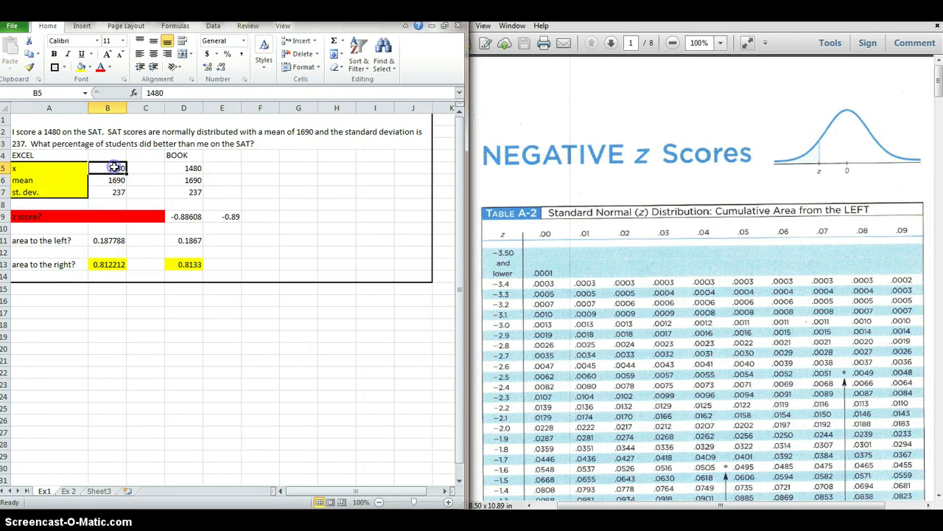
click(117, 180)
click(116, 190)
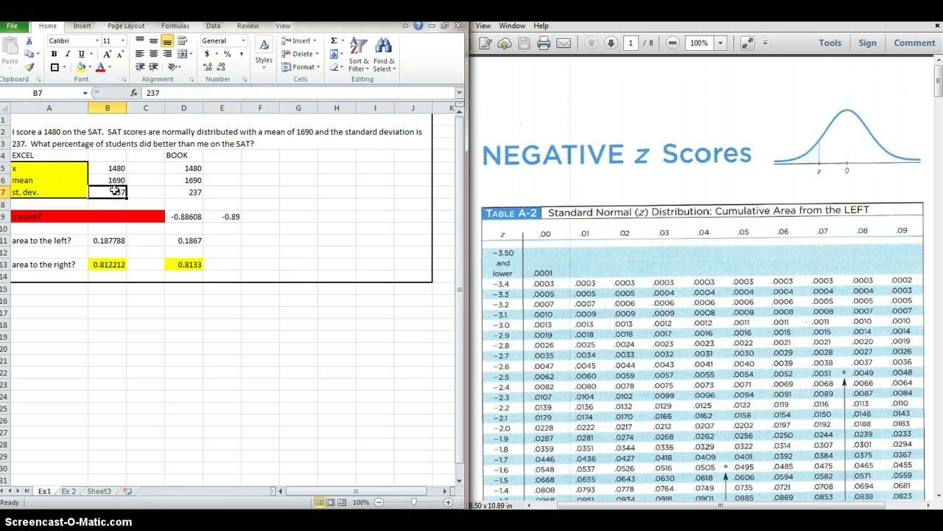
click(108, 242)
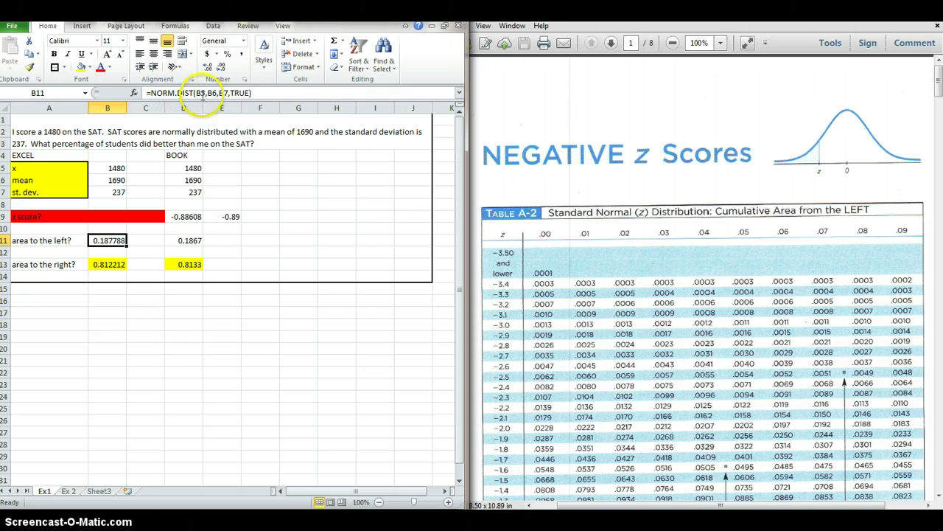
click(200, 93)
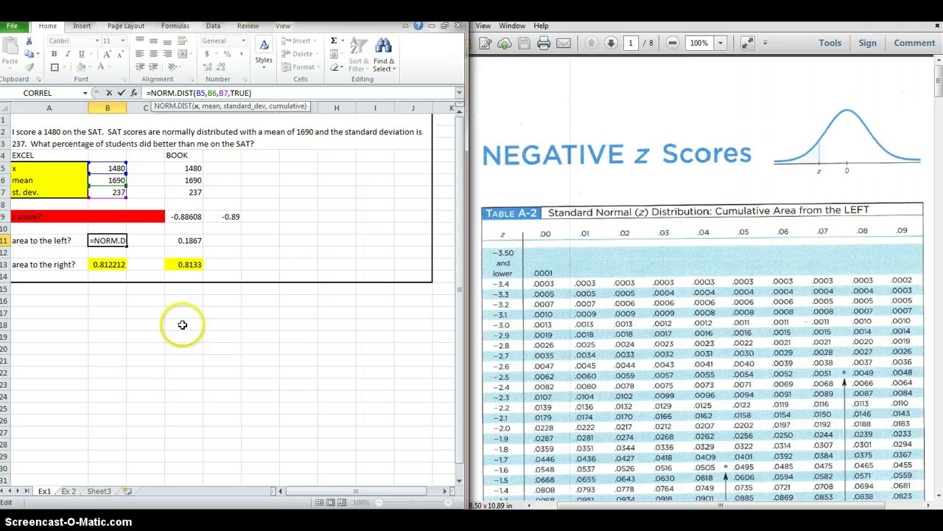
key(Return)
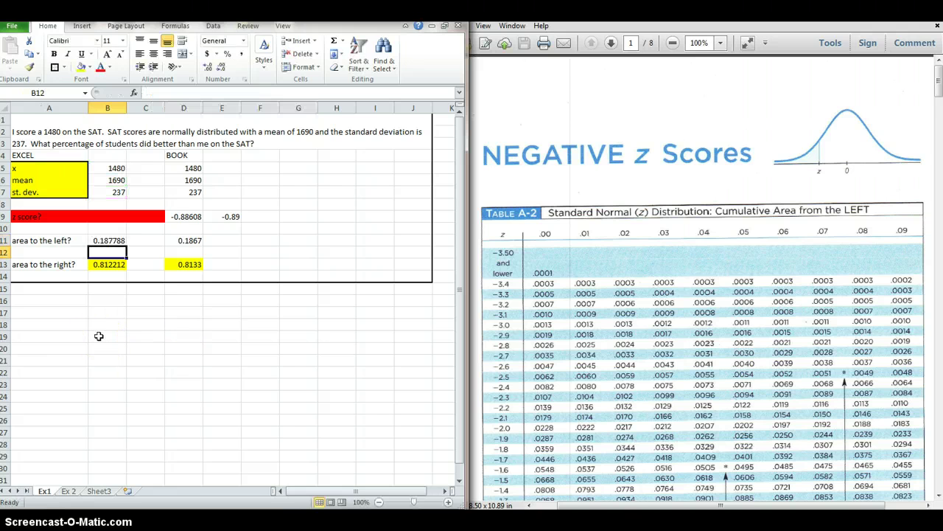
click(107, 240)
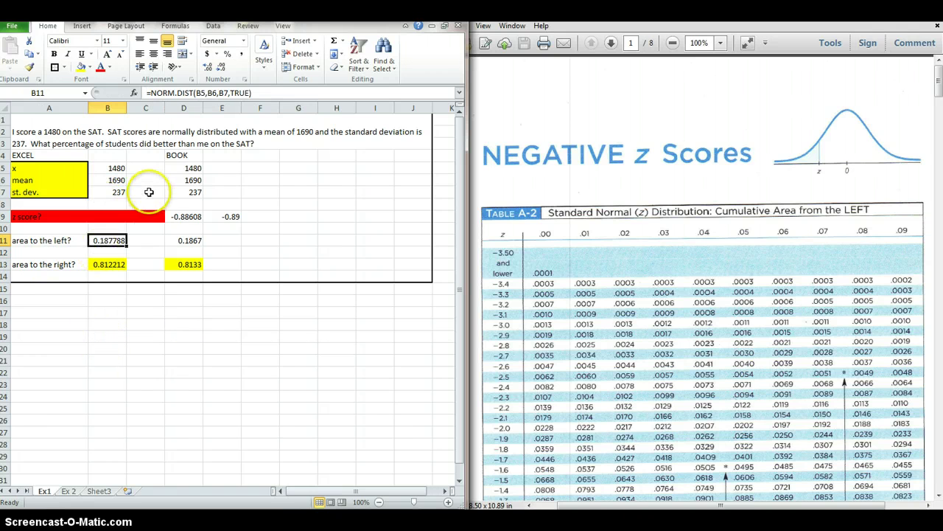
click(109, 267)
Step: Try x scores of 1900, 2000 and 2100 in B5 to recalculate the EXCEL areas, and check the BOOK z score in D9
click(115, 168)
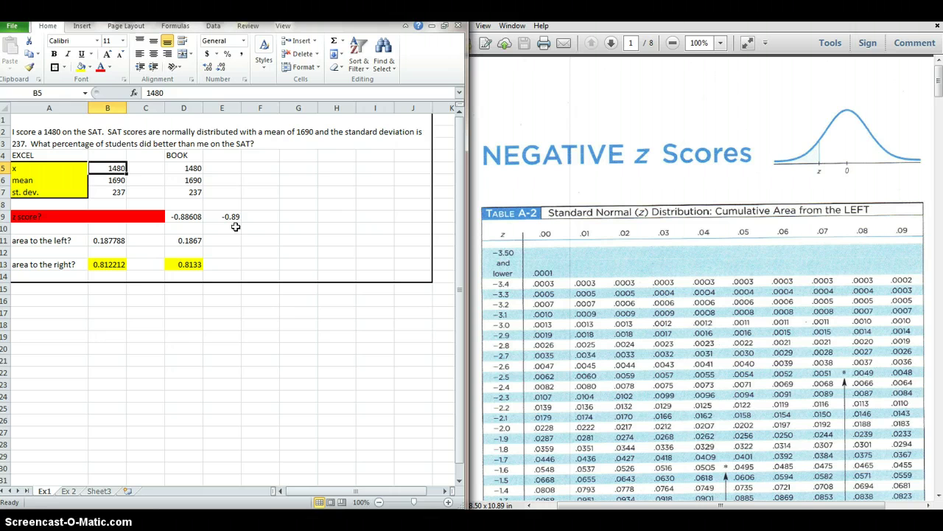
text(1900)
key(Return)
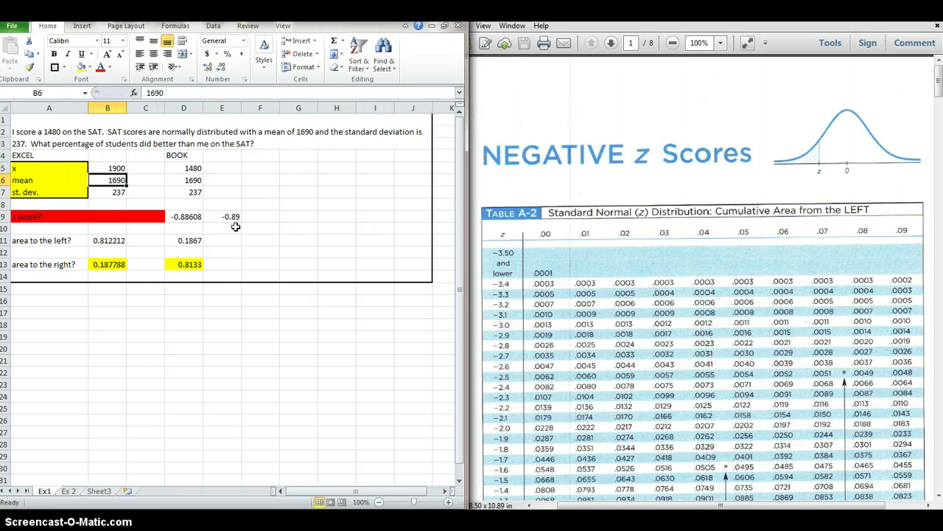
key(Up)
text(200)
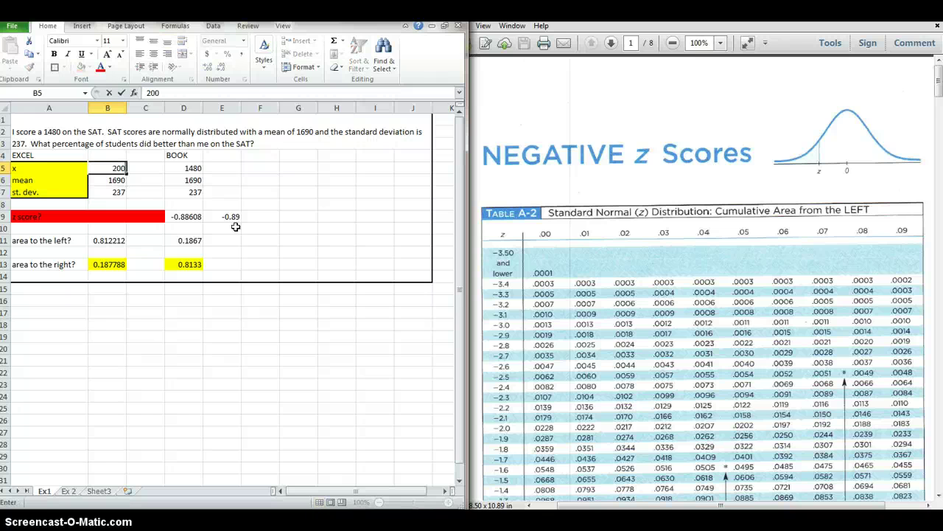
text(0)
key(Return)
key(Up)
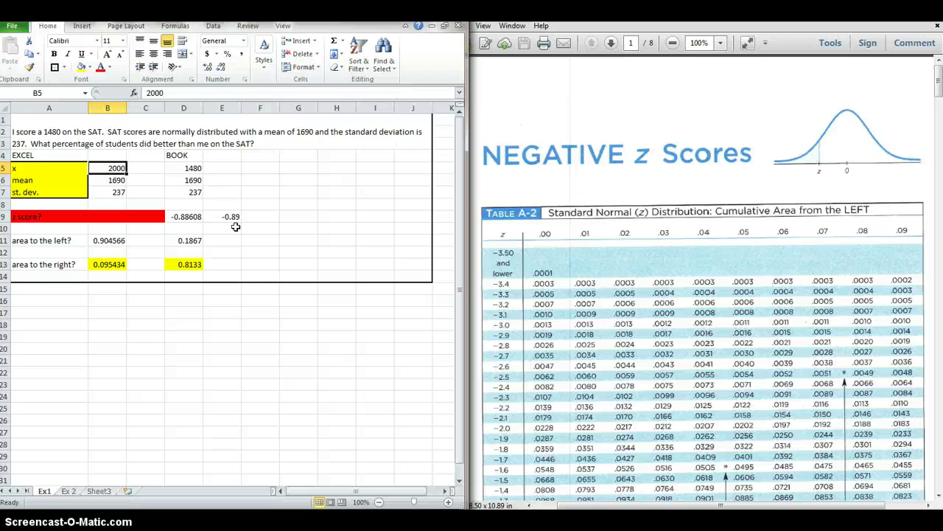
text(21)
key(Return)
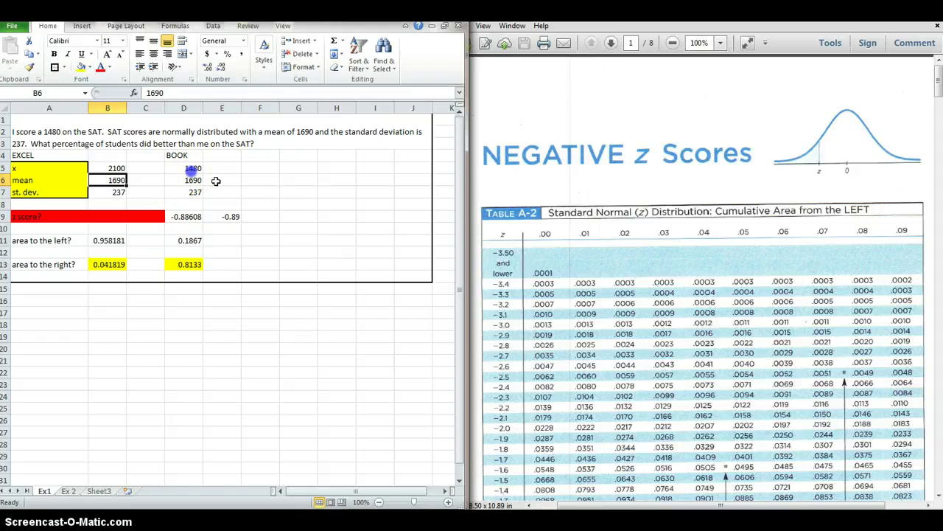
click(188, 216)
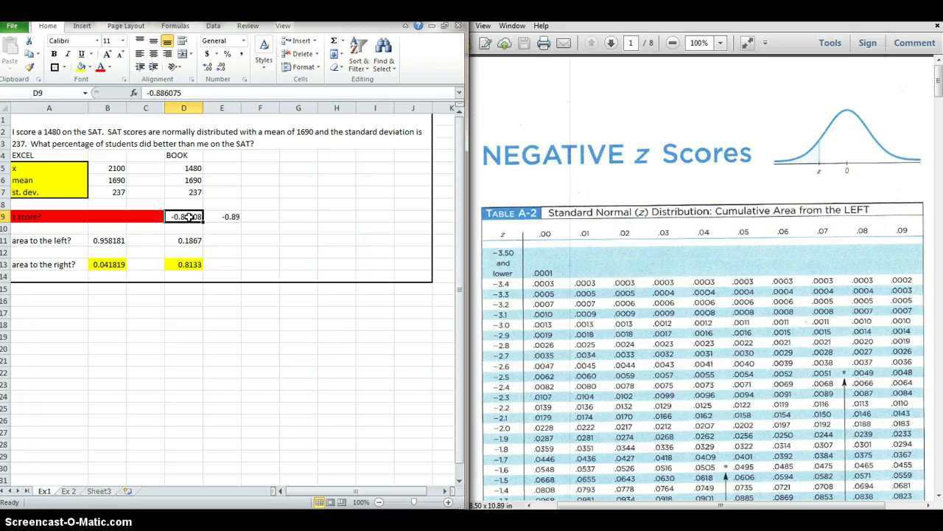
Step: Try an x score of 1100 in B5 to recalculate the EXCEL areas
click(116, 168)
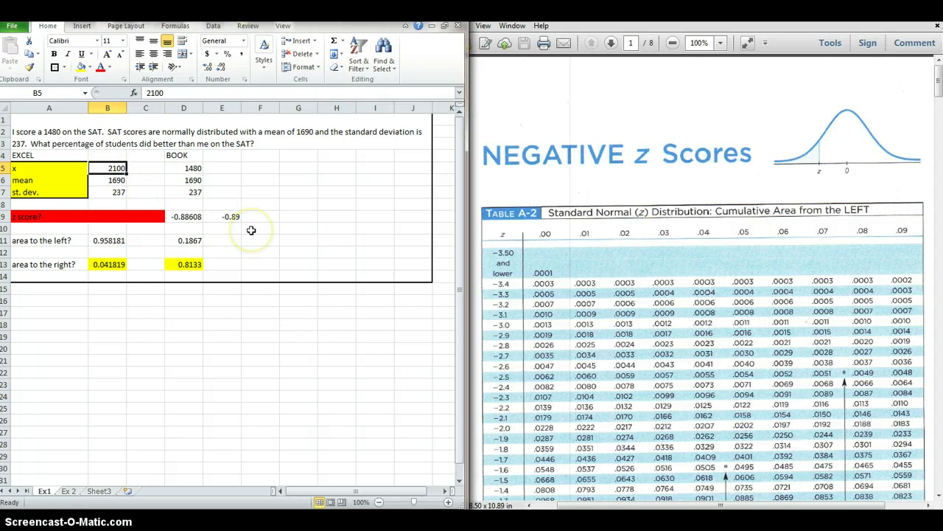
text(11)
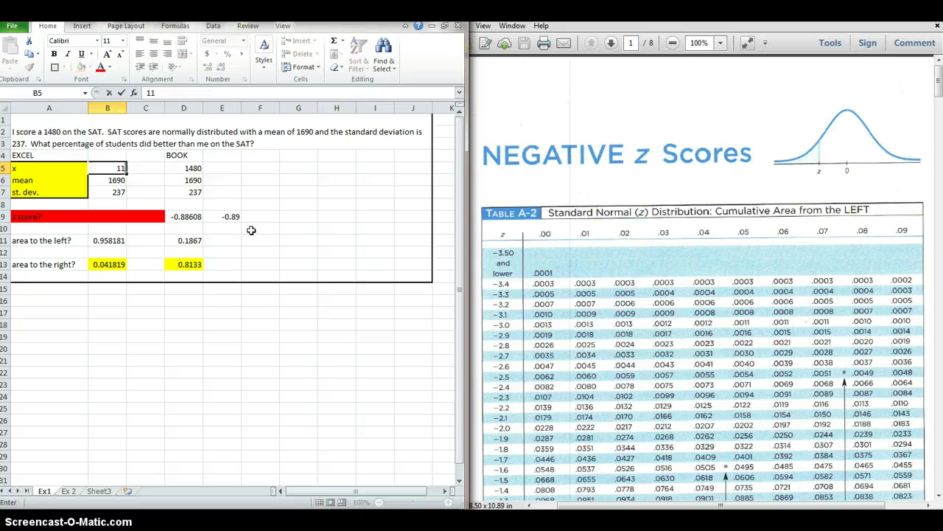
text(00)
key(Return)
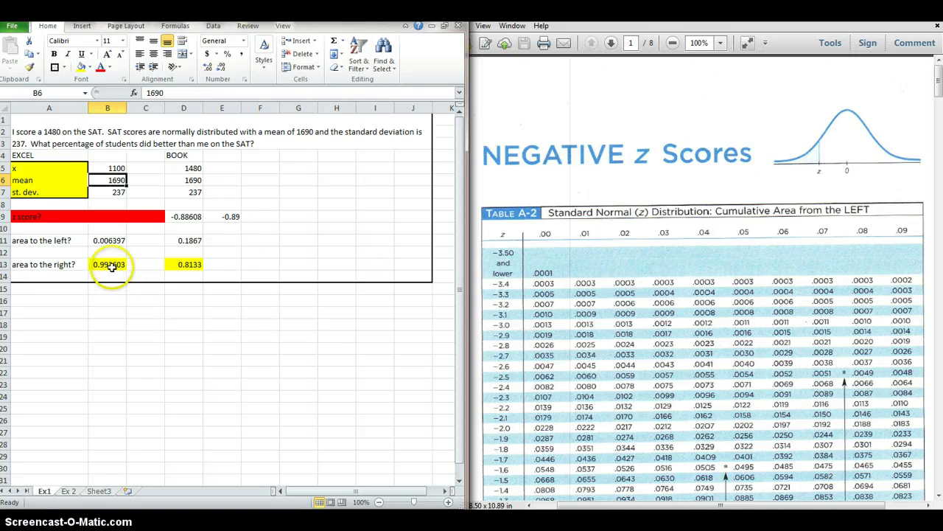
Step: Set the EXCEL x score in B5 to 2100
click(117, 168)
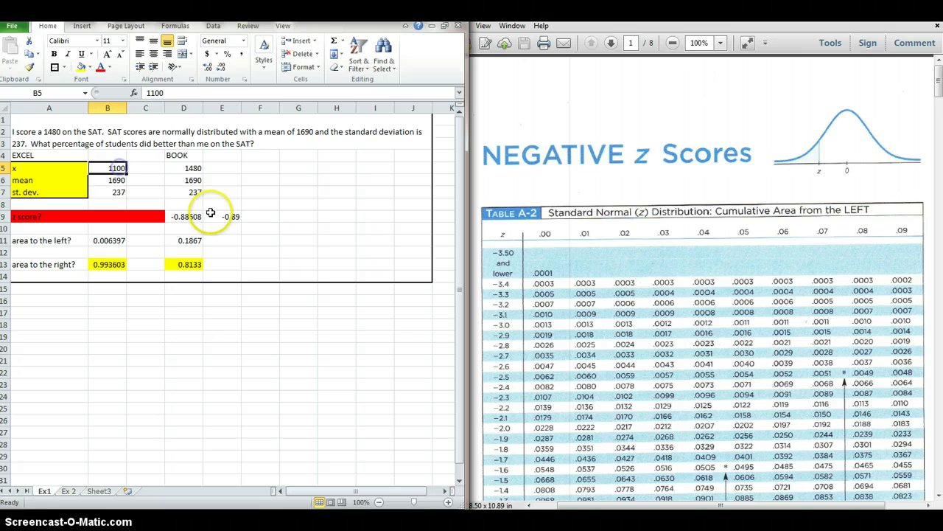
text(2100)
key(Return)
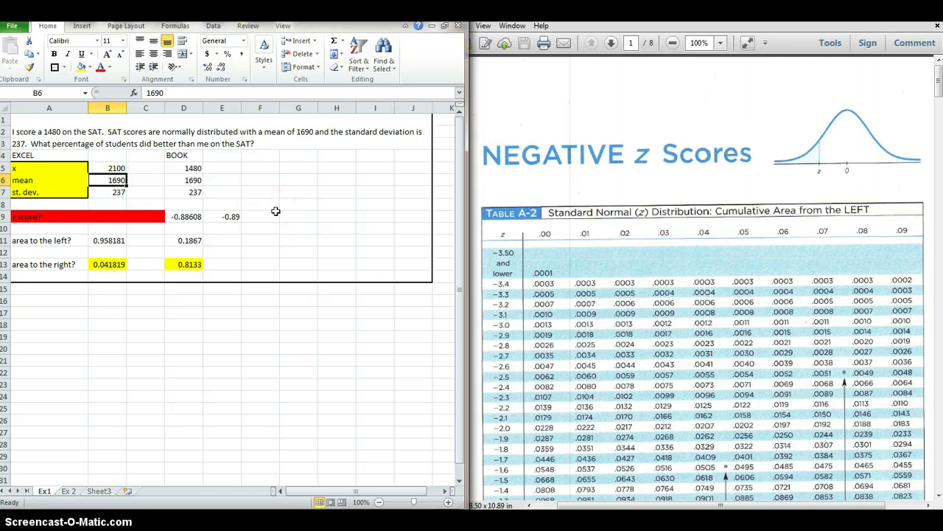
click(770, 347)
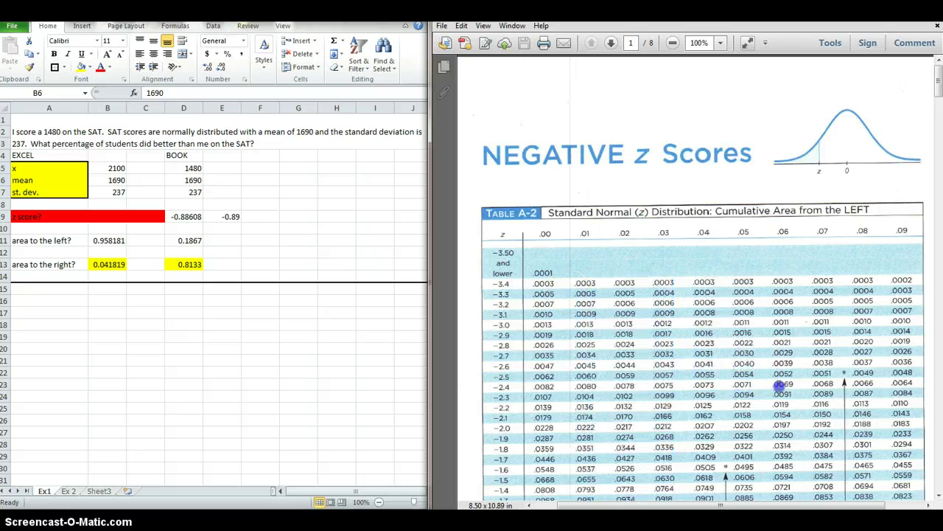
scroll(780, 372, down, 5)
scroll(780, 356, up, 5)
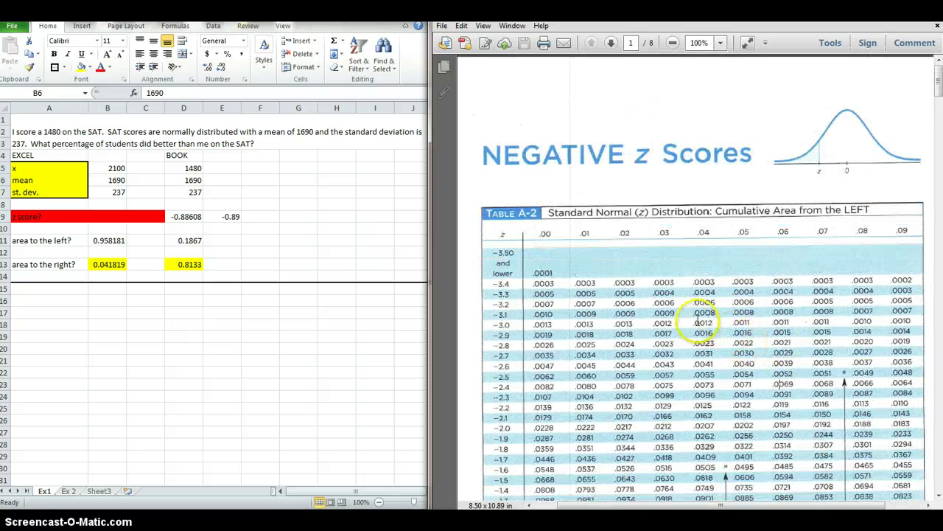